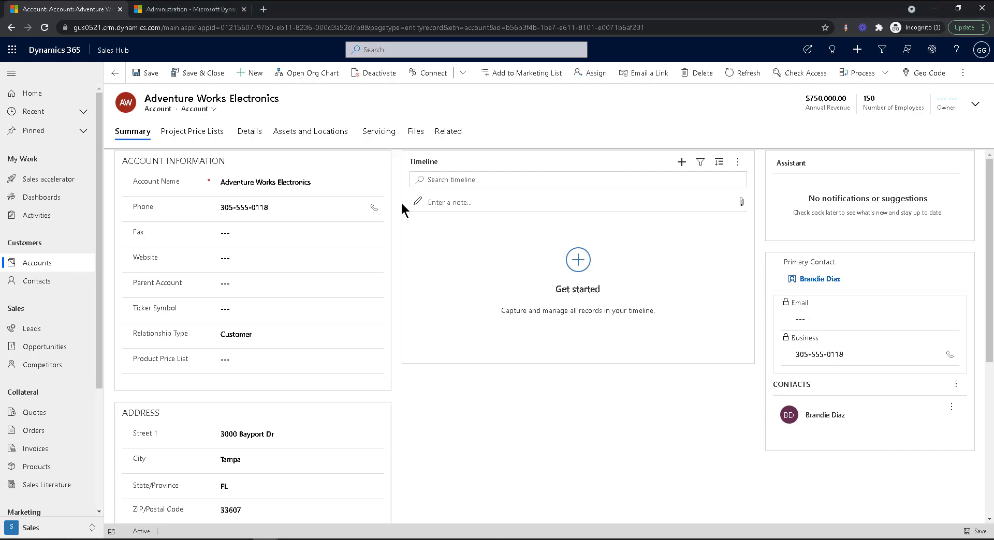
# - Leave State/Province unchanged and go to the Field Service app's Settings area
pyautogui.click(227, 487)
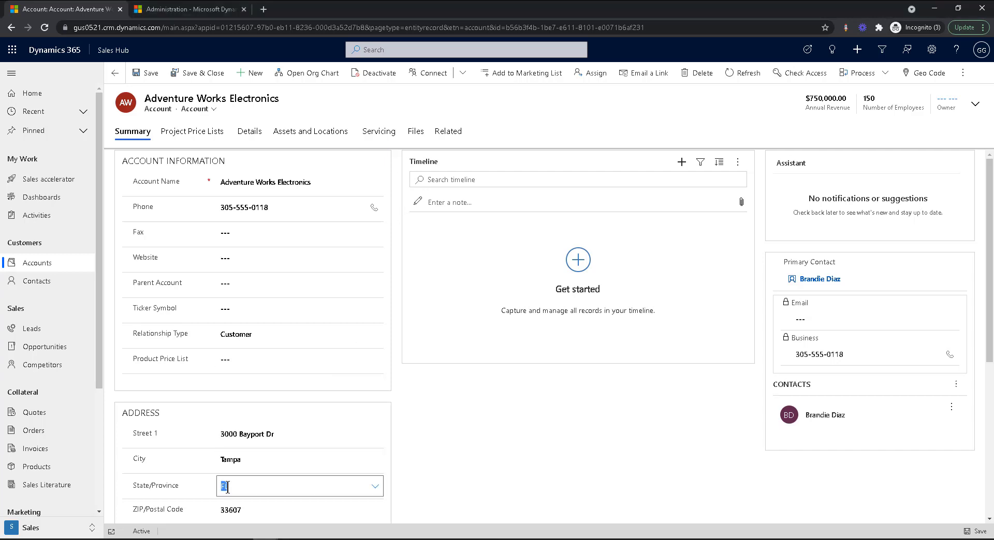
pyautogui.click(399, 431)
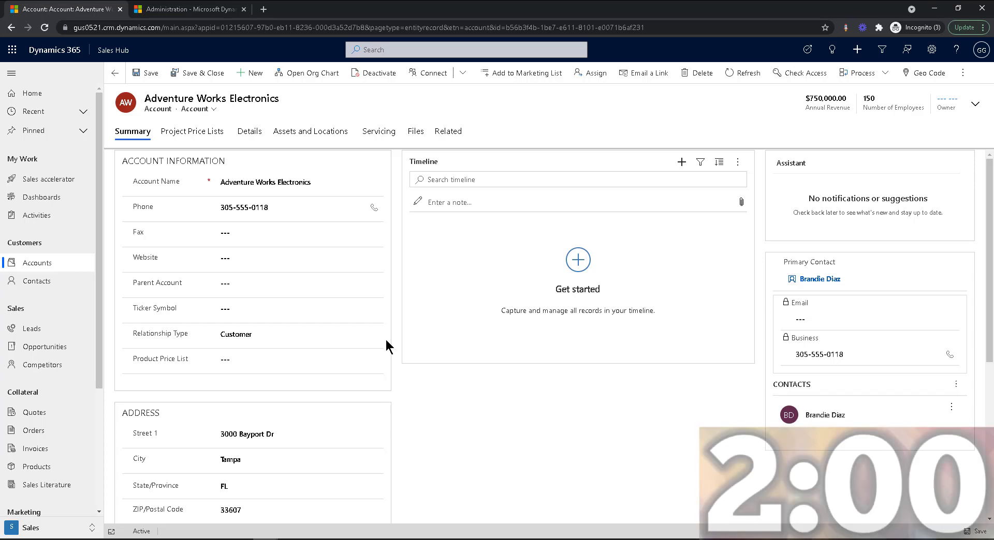
pyautogui.click(114, 51)
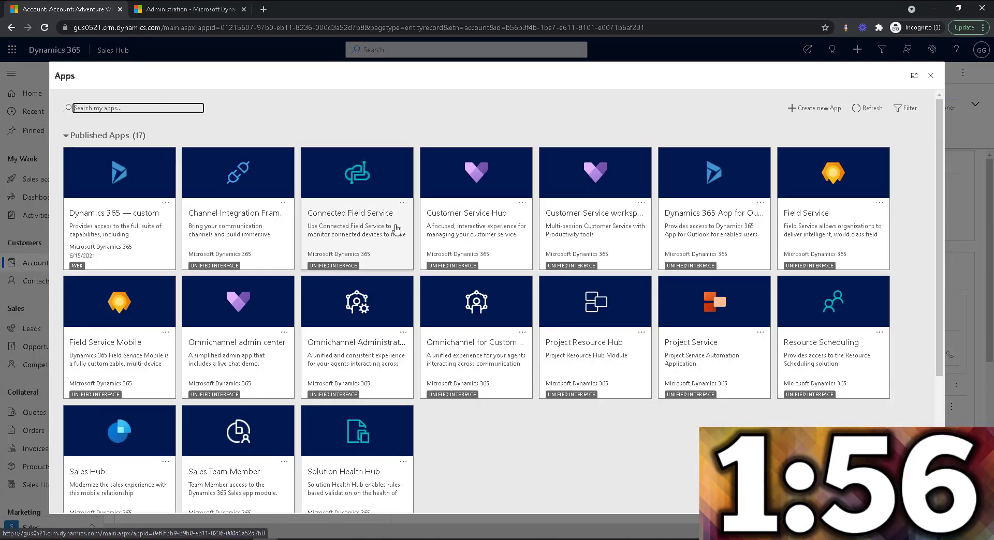
pyautogui.click(823, 178)
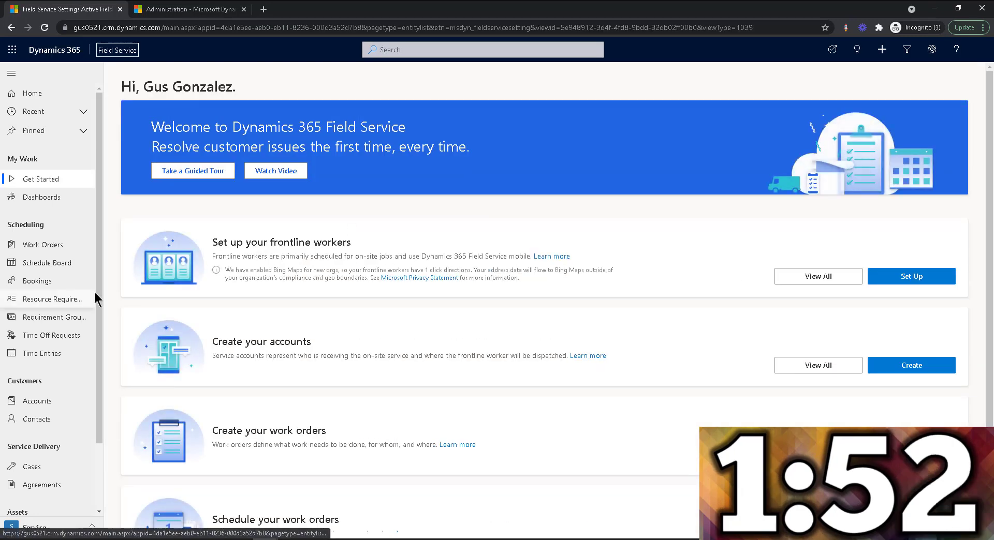
pyautogui.scroll(-3, 101, 363)
pyautogui.click(58, 529)
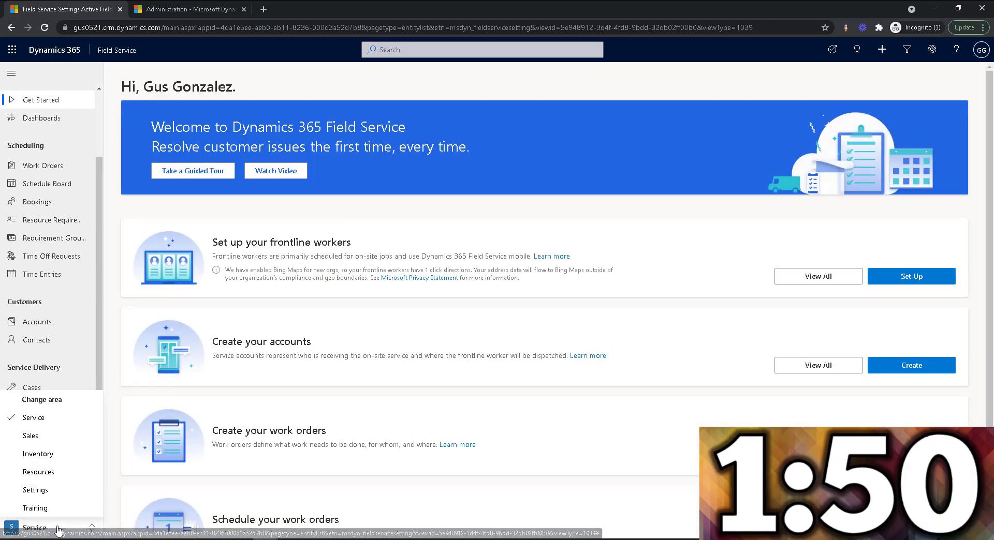
pyautogui.click(52, 489)
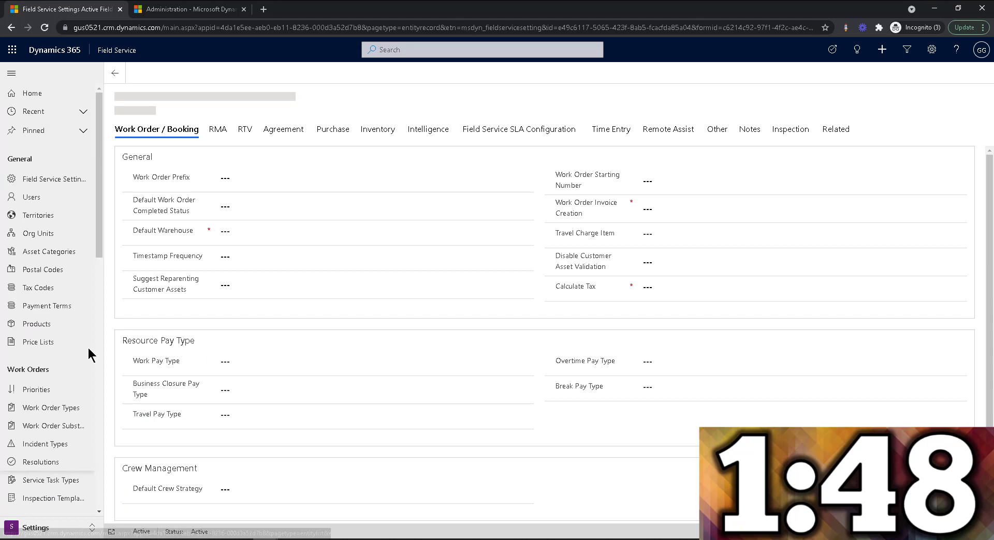
# - Set Enable Address Suggestions to Yes under the Other settings and save
pyautogui.click(717, 130)
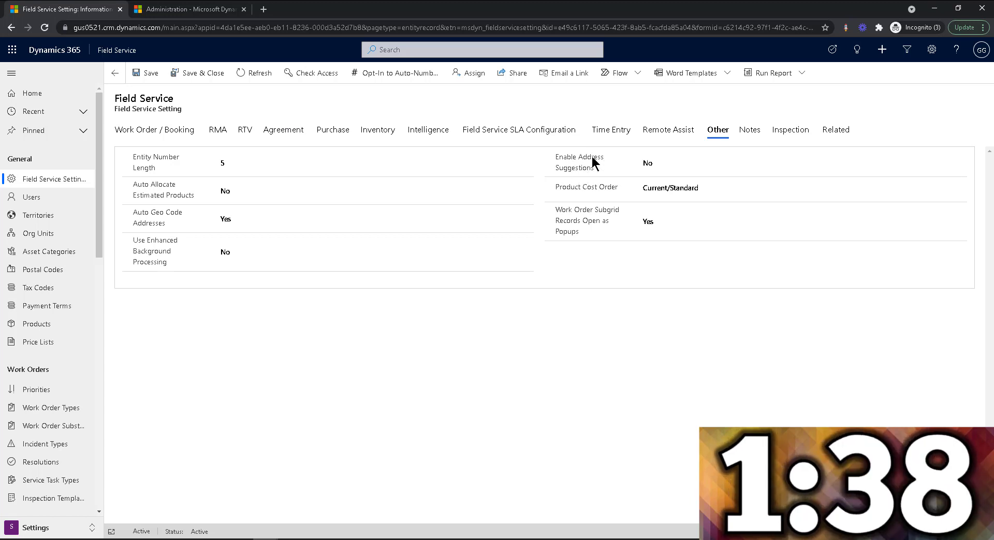
pyautogui.click(654, 163)
pyautogui.click(653, 187)
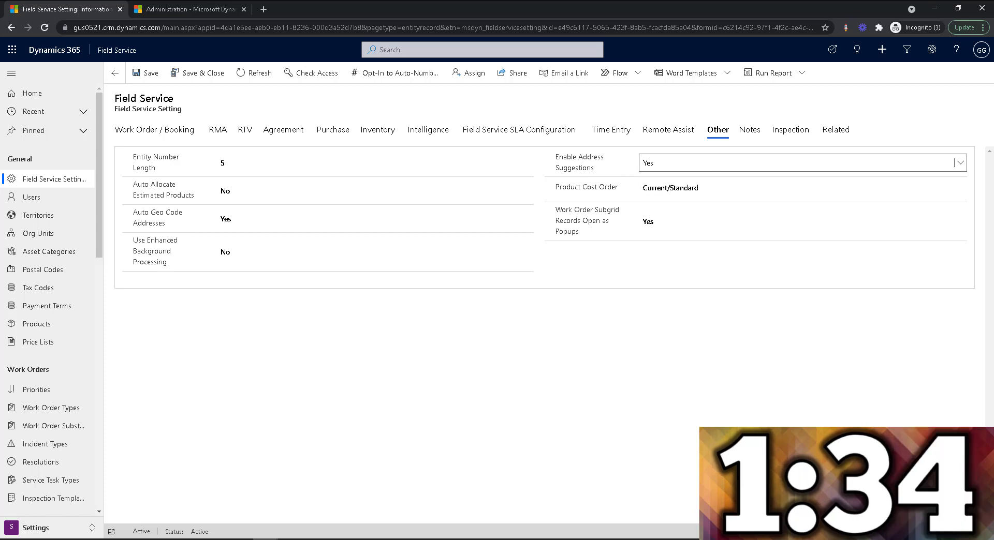
pyautogui.hotkey('ctrl', 's')
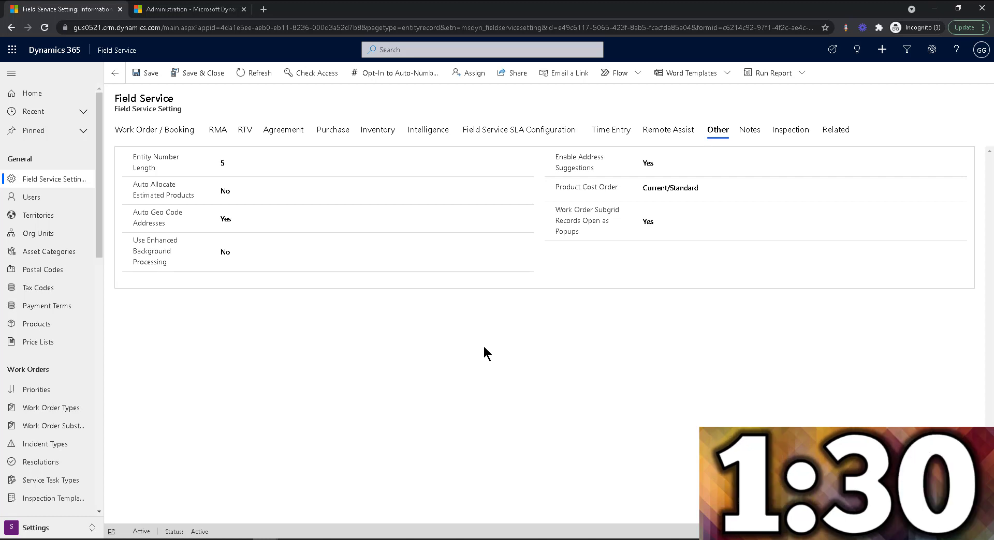
pyautogui.click(111, 54)
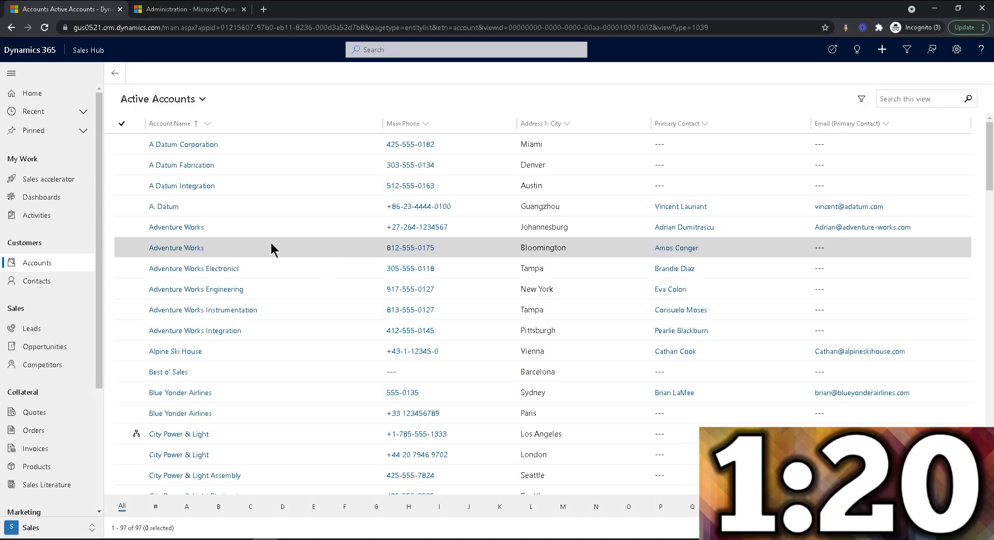
# - Open the Adventure Works account and replace its Street 1 with 2800 South Dixie Hwy
pyautogui.click(251, 233)
pyautogui.doubleClick(252, 236)
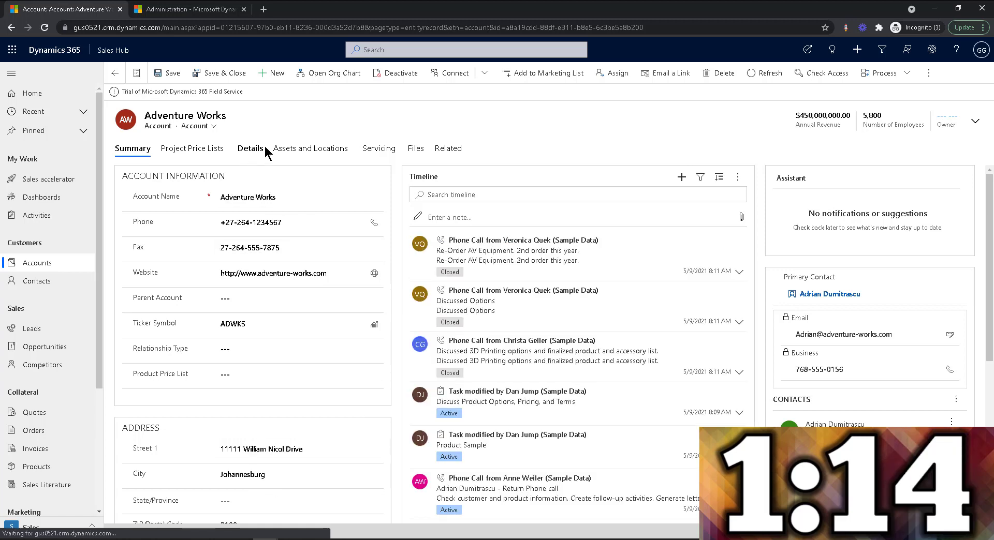
pyautogui.scroll(-3, 396, 315)
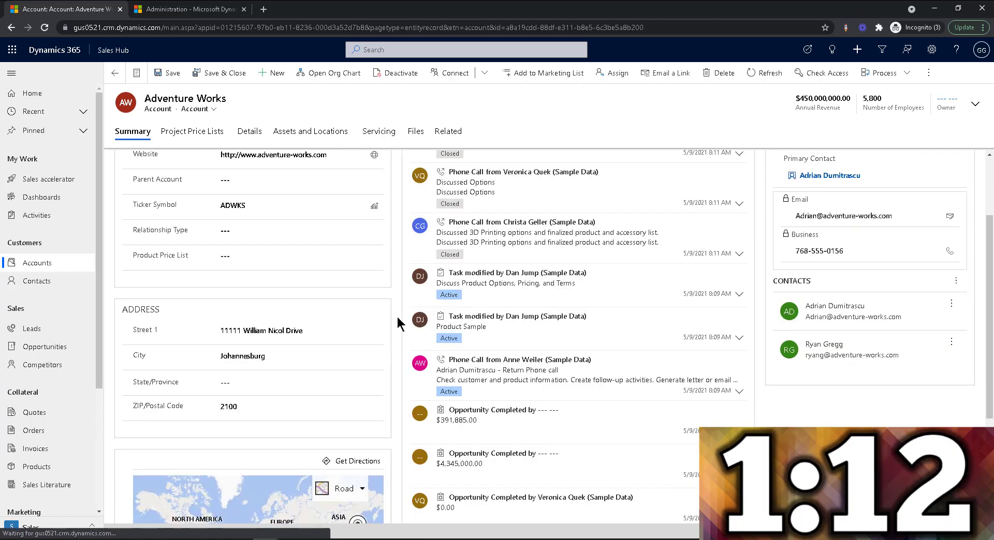
pyautogui.click(264, 331)
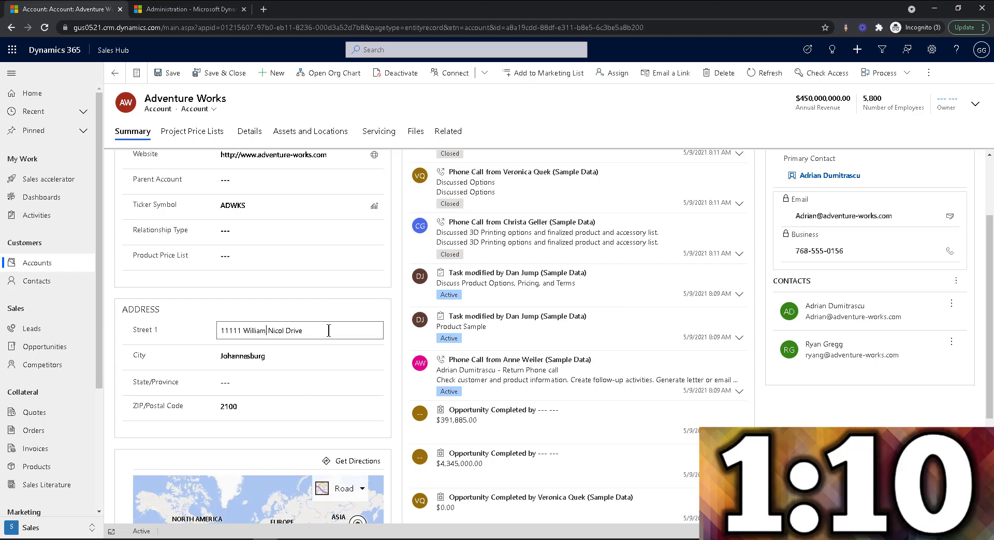
pyautogui.moveTo(328, 331); pyautogui.dragTo(212, 337)
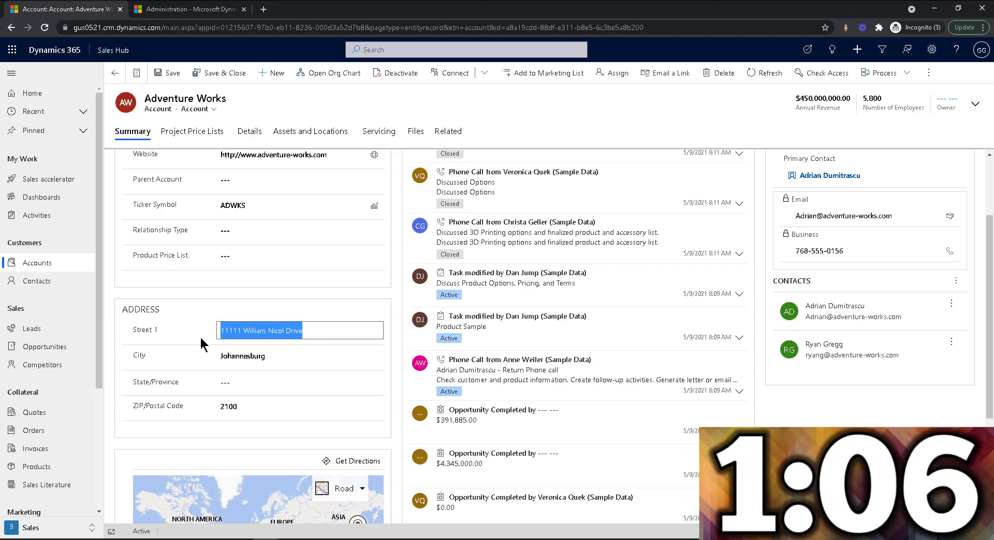
pyautogui.write('2800')
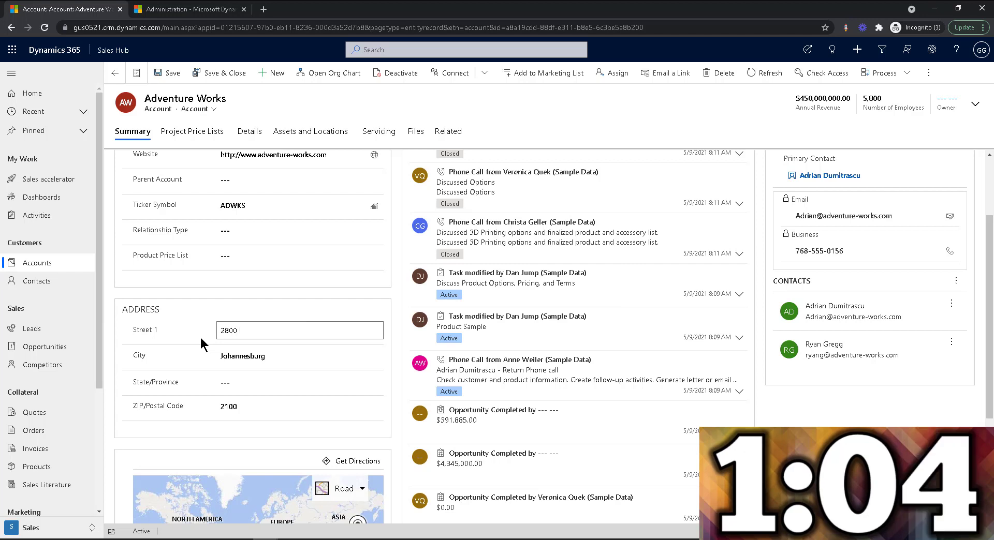
pyautogui.write(' South Dixie')
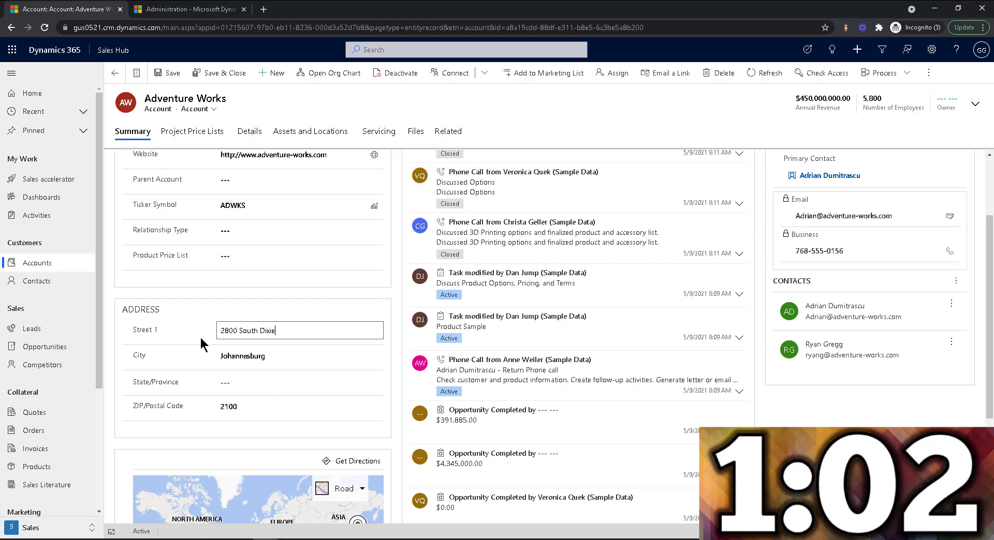
pyautogui.write(' Hwt')
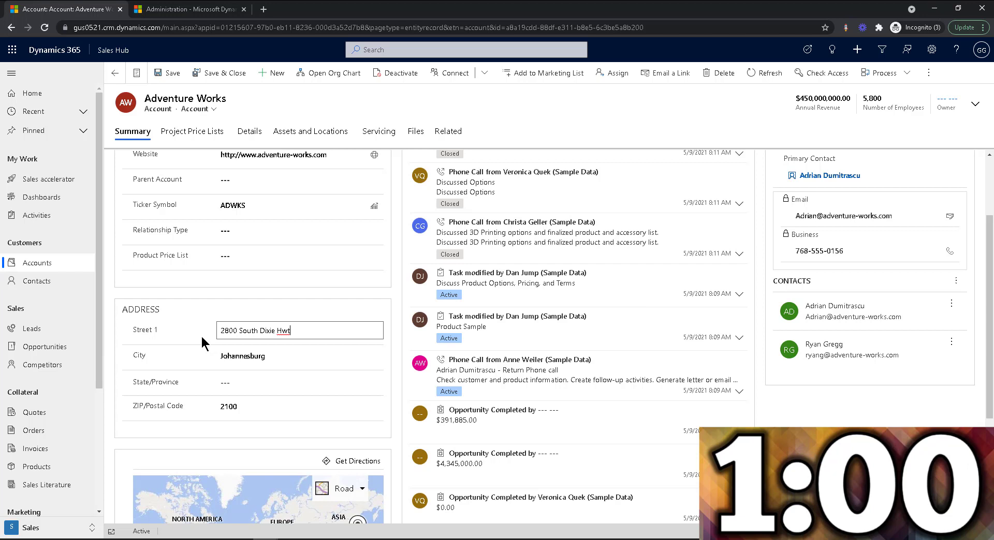
pyautogui.press('BackSpace')
pyautogui.write('y')
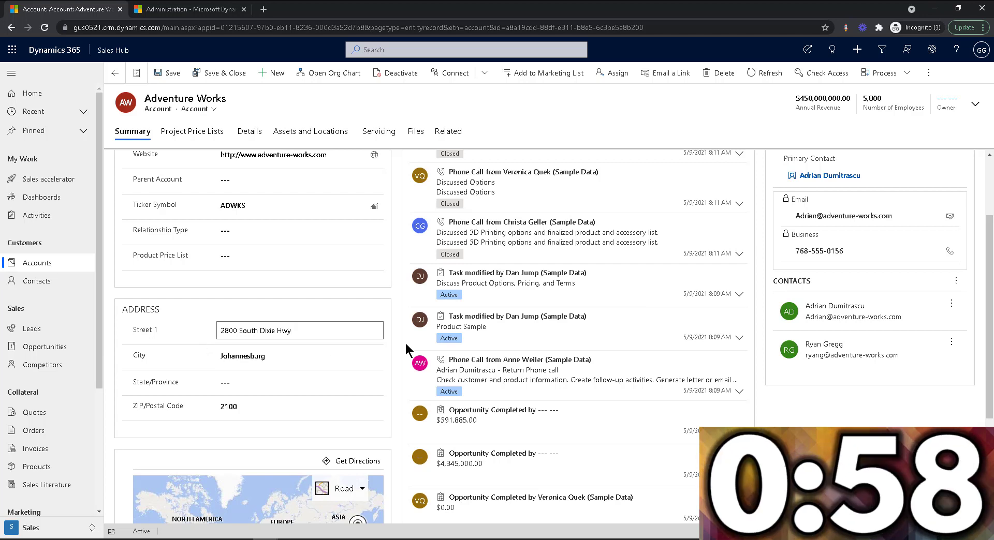
# - Save the street, change City from Johannesburg to Miami, and dismiss the suggestions
pyautogui.hotkey('ctrl', 's')
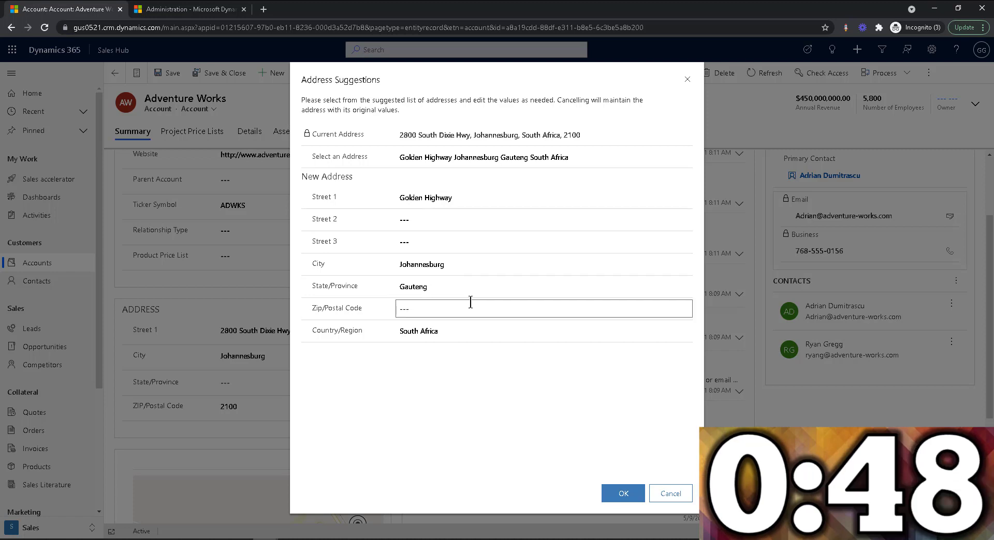
pyautogui.click(671, 495)
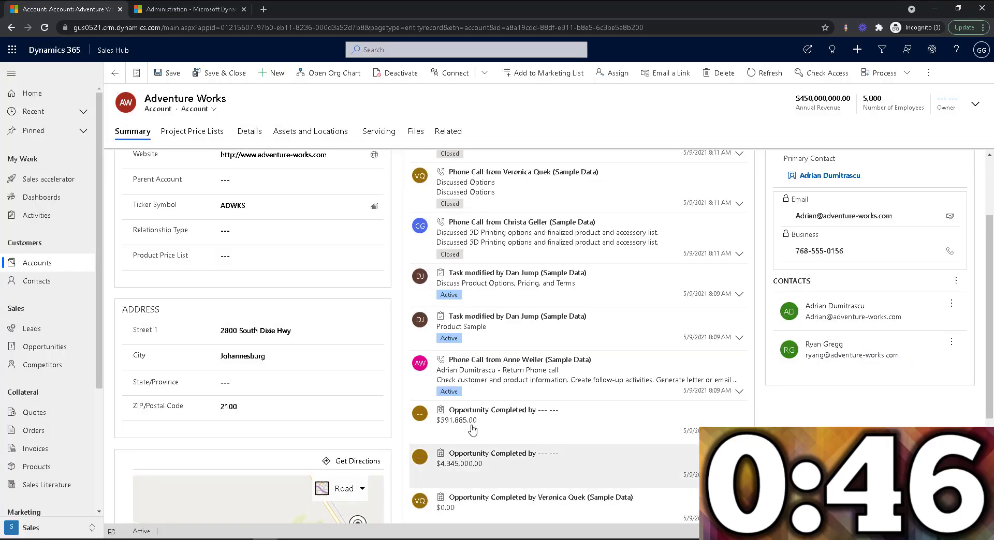
pyautogui.moveTo(290, 357); pyautogui.dragTo(176, 360)
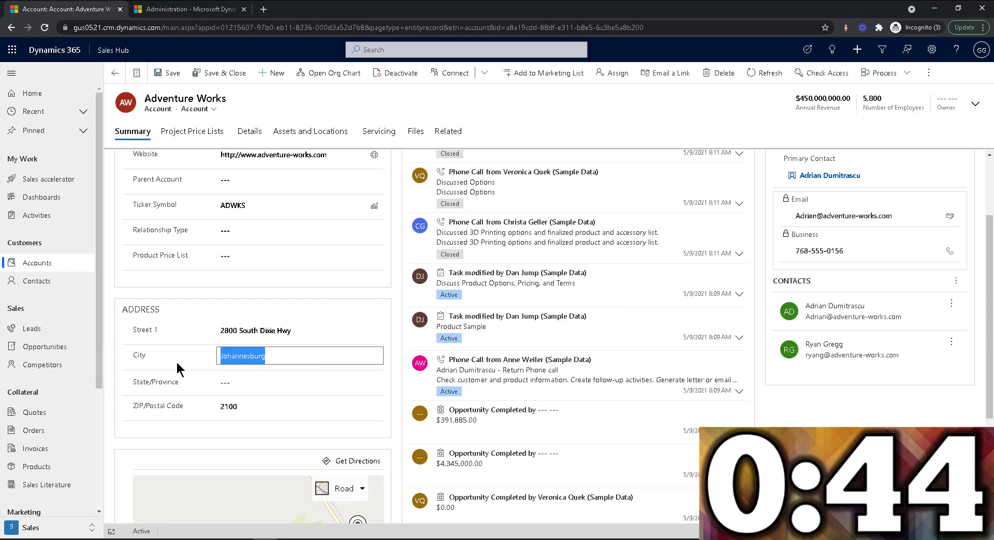
pyautogui.write('Miami')
pyautogui.press('Tab')
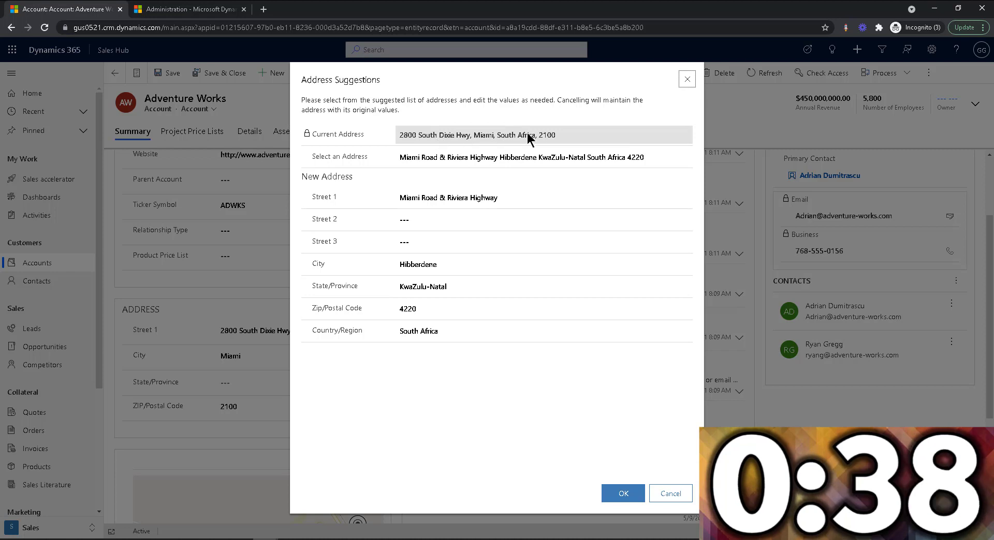
pyautogui.click(659, 493)
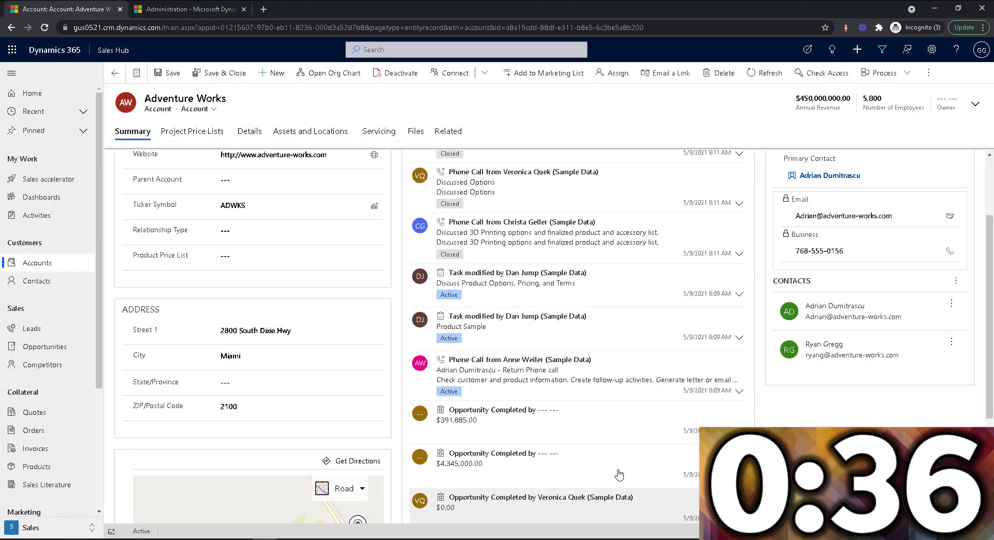
# - Set the account's State/Province to FL
pyautogui.click(297, 407)
pyautogui.scroll(-2, 295, 363)
pyautogui.scroll(2, 274, 285)
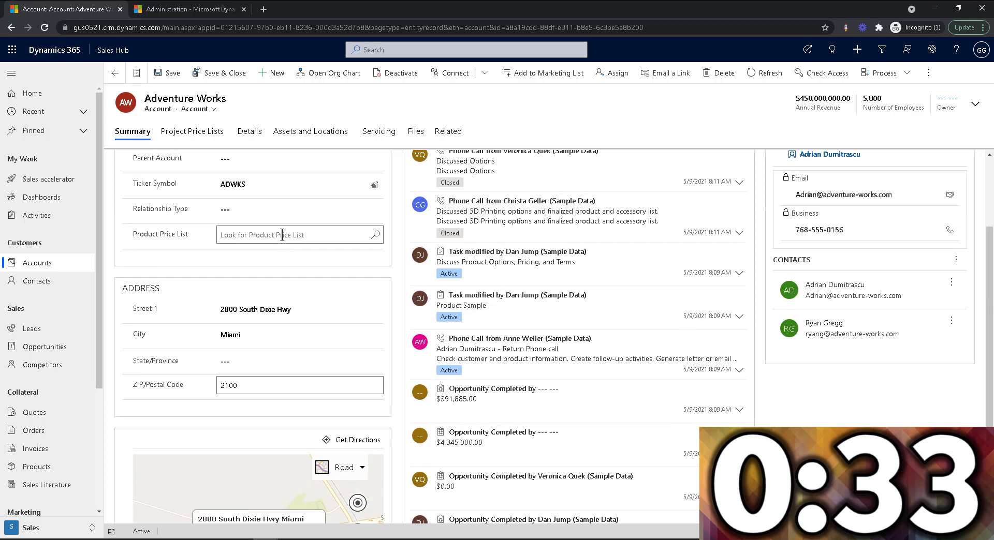
pyautogui.click(253, 362)
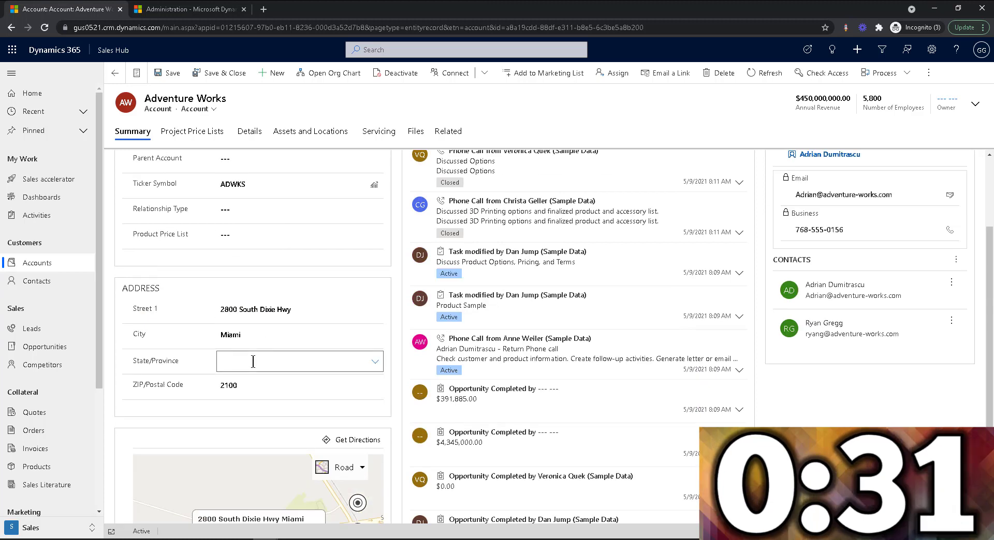
pyautogui.write('FL')
pyautogui.click(248, 386)
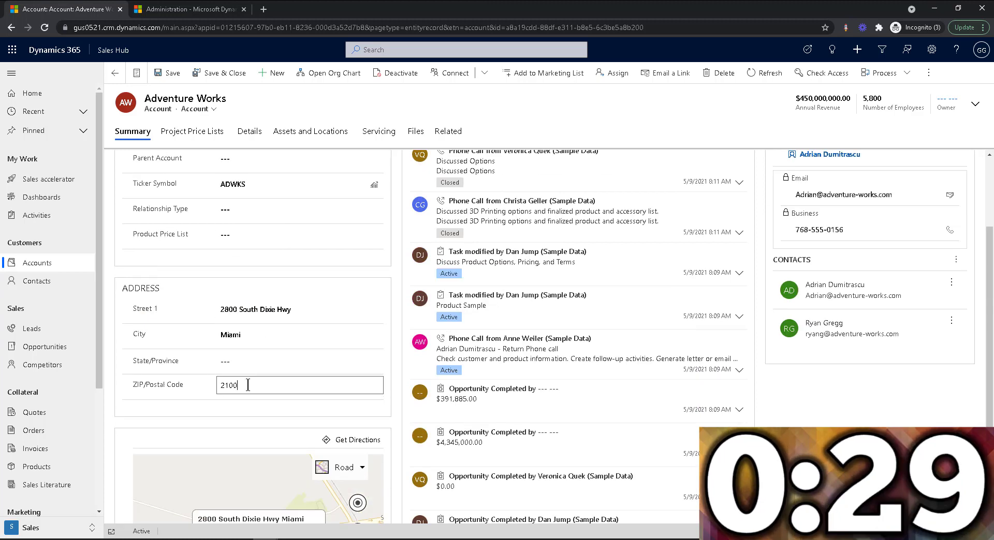
pyautogui.write('0')
pyautogui.click(240, 364)
pyautogui.write('F')
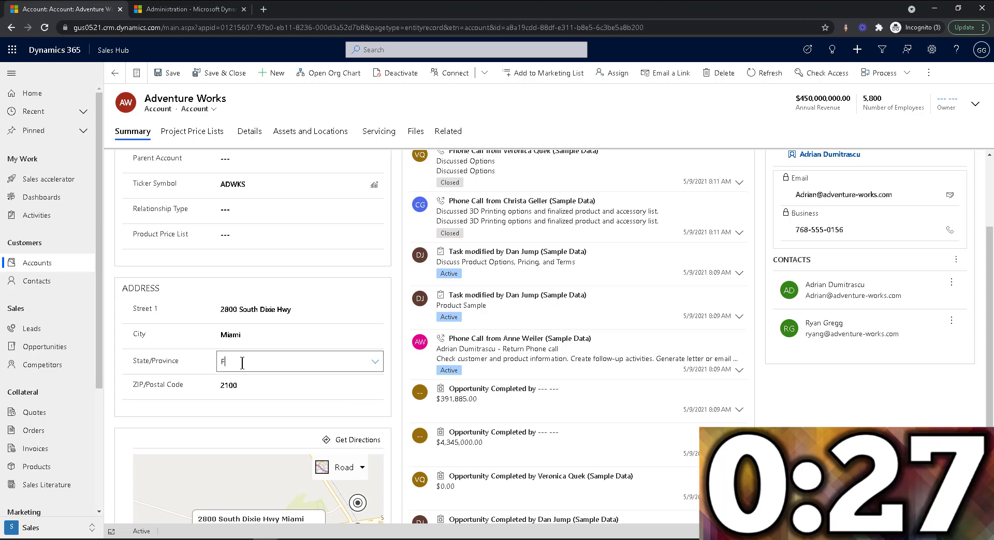
pyautogui.write('L')
pyautogui.click(244, 382)
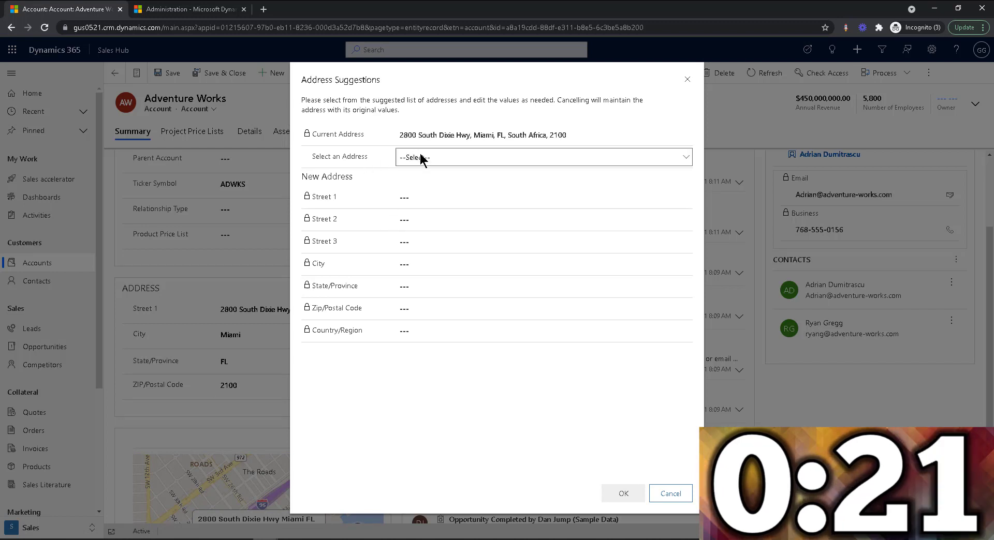
pyautogui.click(421, 158)
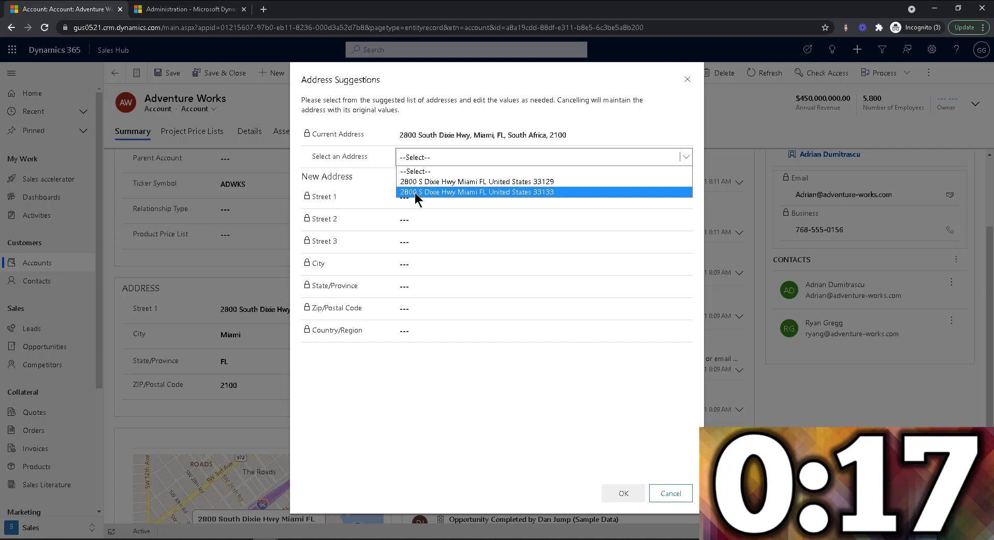
pyautogui.click(476, 193)
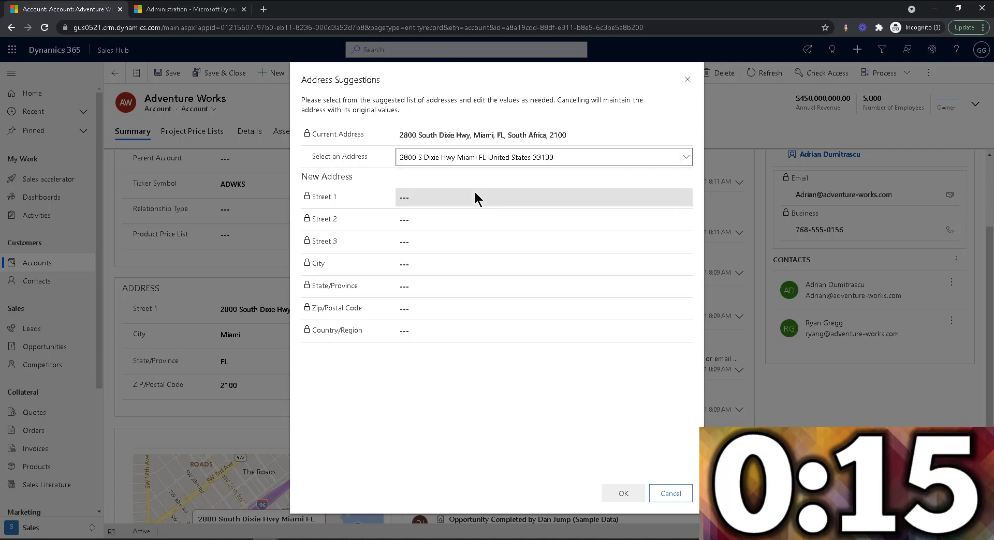
pyautogui.click(623, 494)
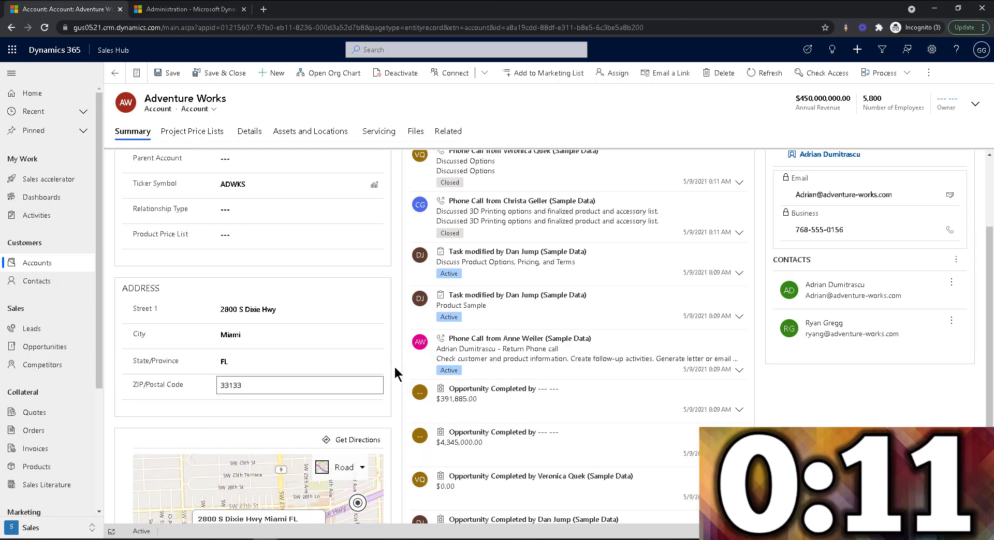
pyautogui.scroll(-3, 408, 394)
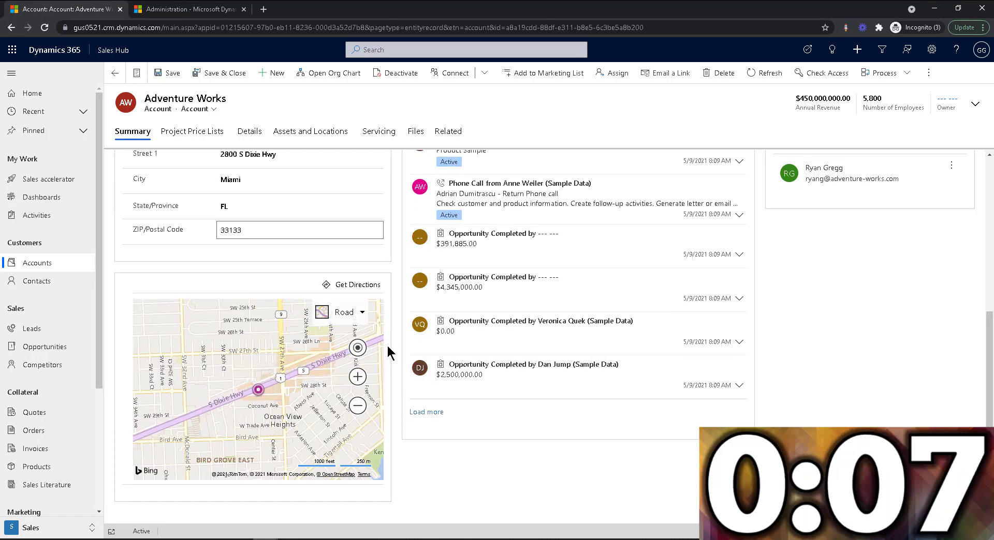
pyautogui.scroll(2, 387, 342)
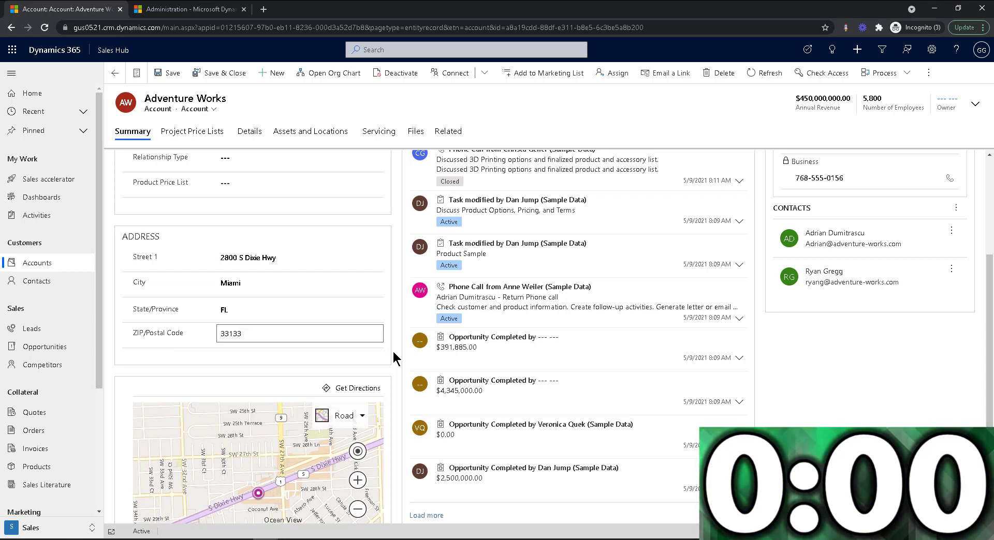
# - Change the Street 1 house number from 2800 to 3800
pyautogui.click(233, 265)
pyautogui.moveTo(227, 259); pyautogui.dragTo(222, 259)
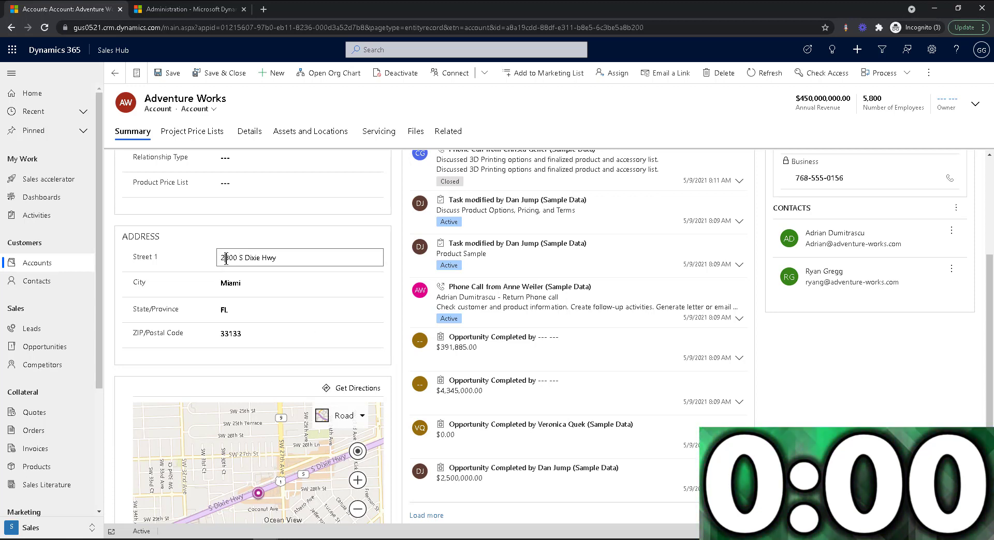
pyautogui.write('3')
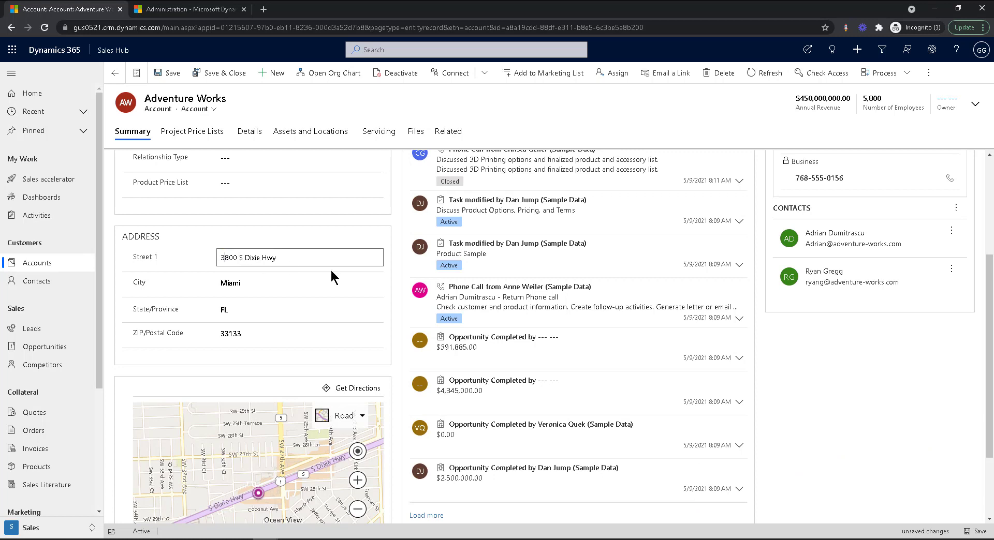
pyautogui.click(394, 263)
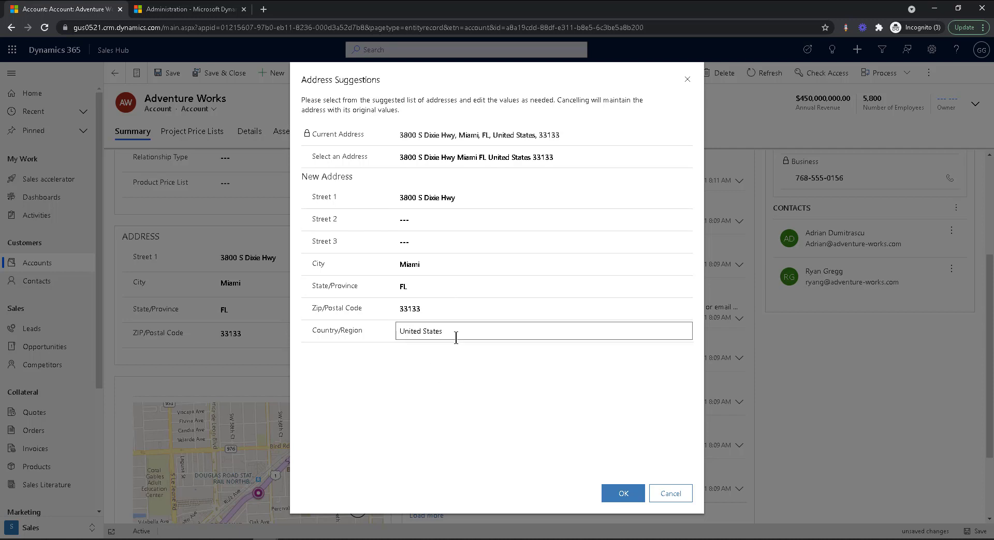
pyautogui.click(495, 160)
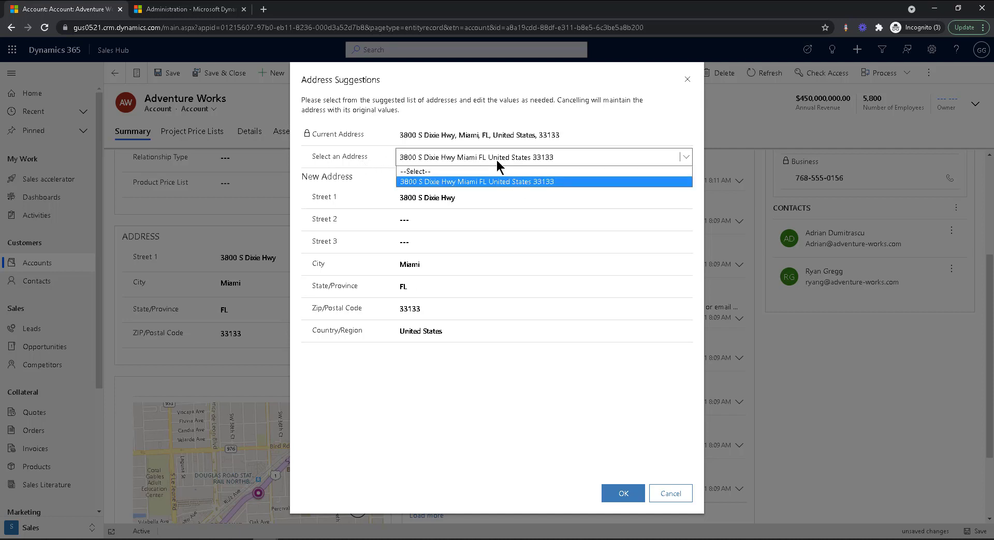
pyautogui.click(534, 184)
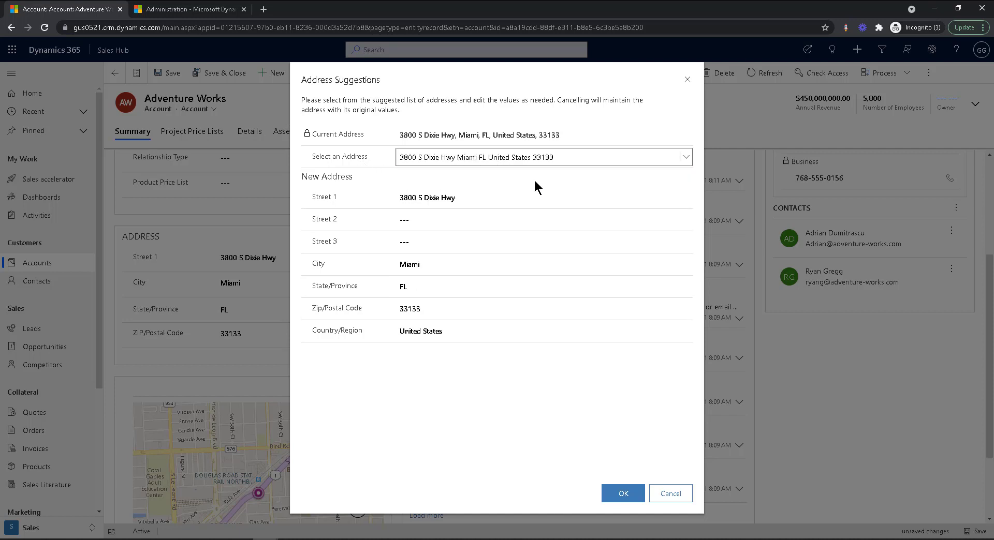
pyautogui.click(622, 495)
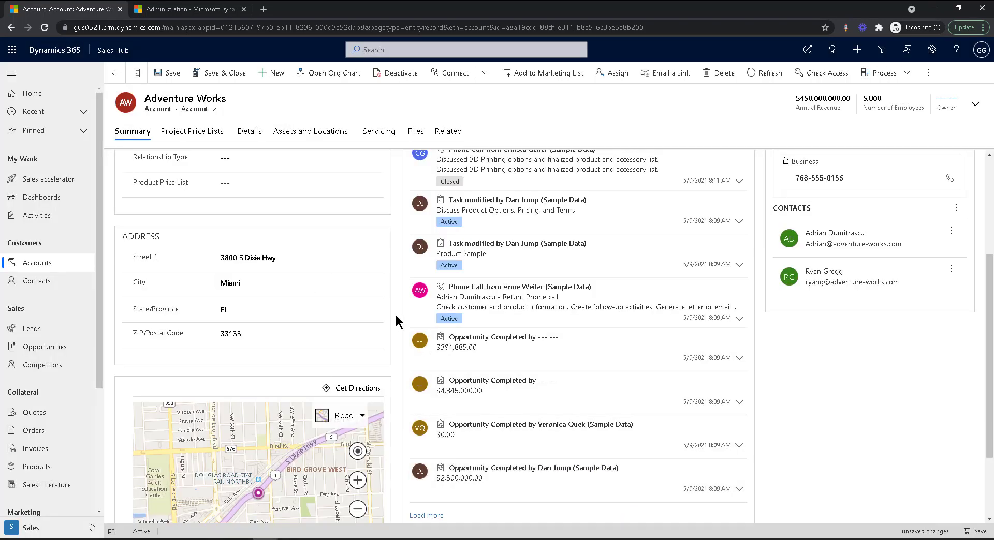